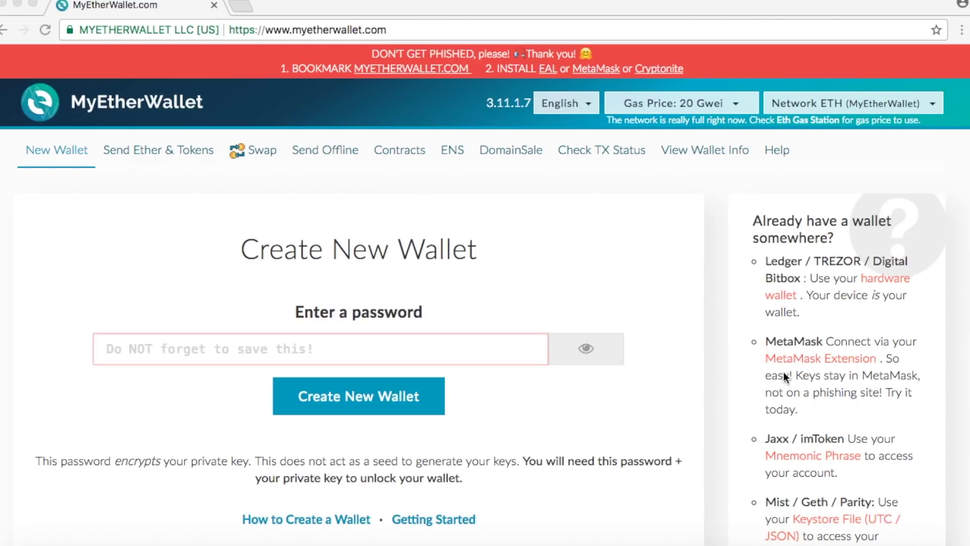
Switch MyEtherWallet from Create New Wallet to the Send Ether & Tokens page
click(830, 360)
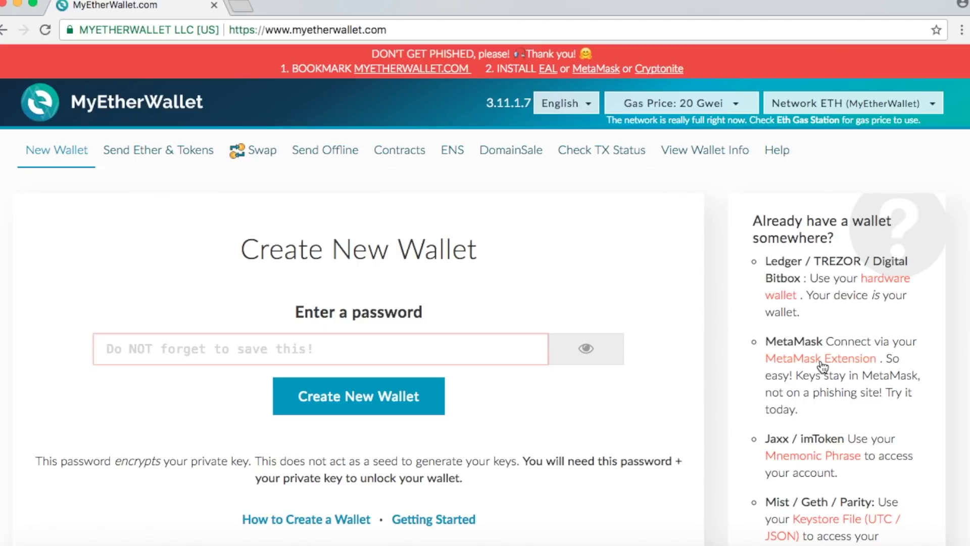
click(821, 361)
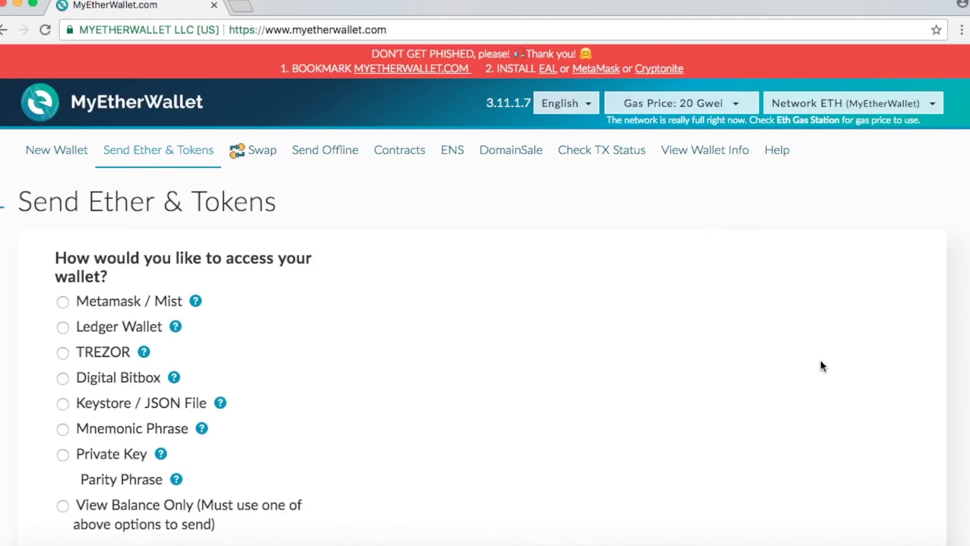
Select Metamask / Mist as the way to access the wallet
click(98, 302)
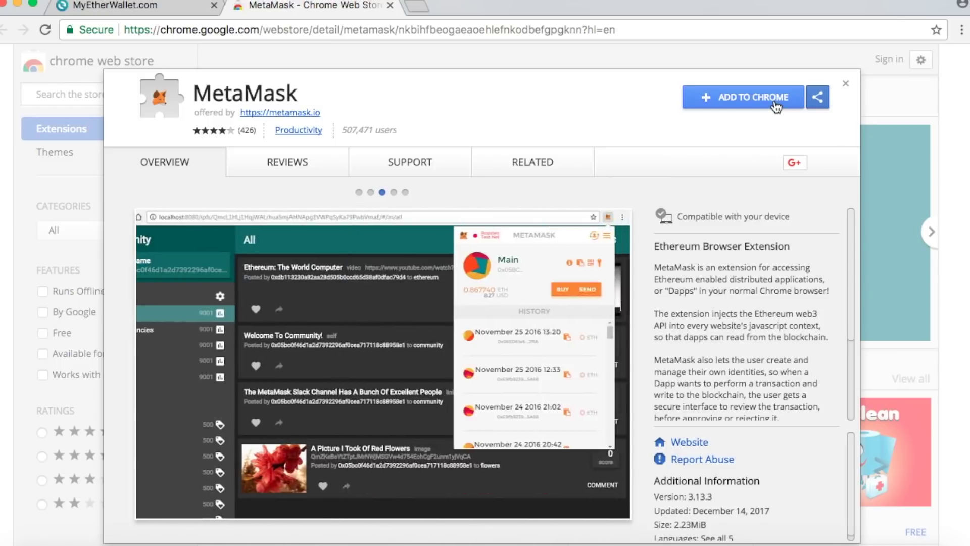
Add the MetaMask extension to Chrome, then close the welcome, details and Web Store tabs
click(776, 104)
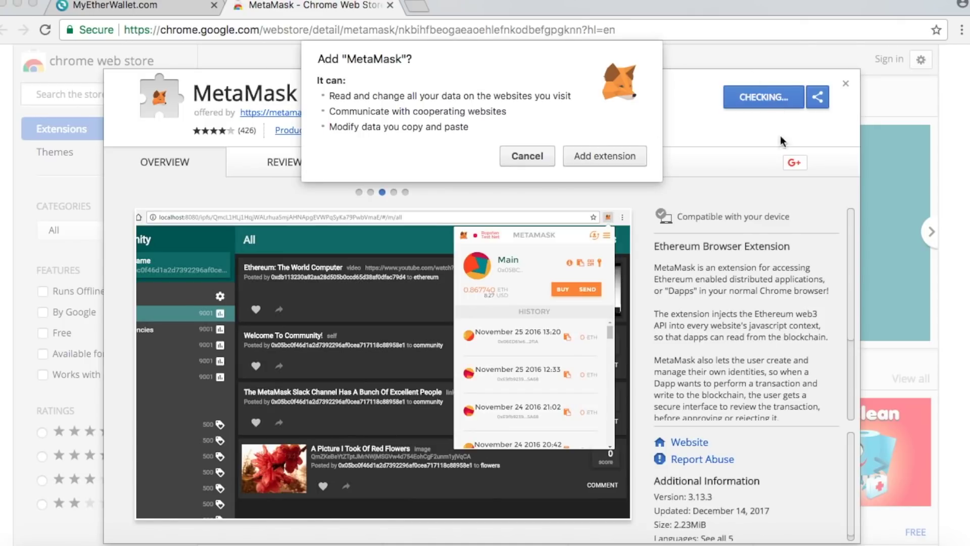
click(611, 160)
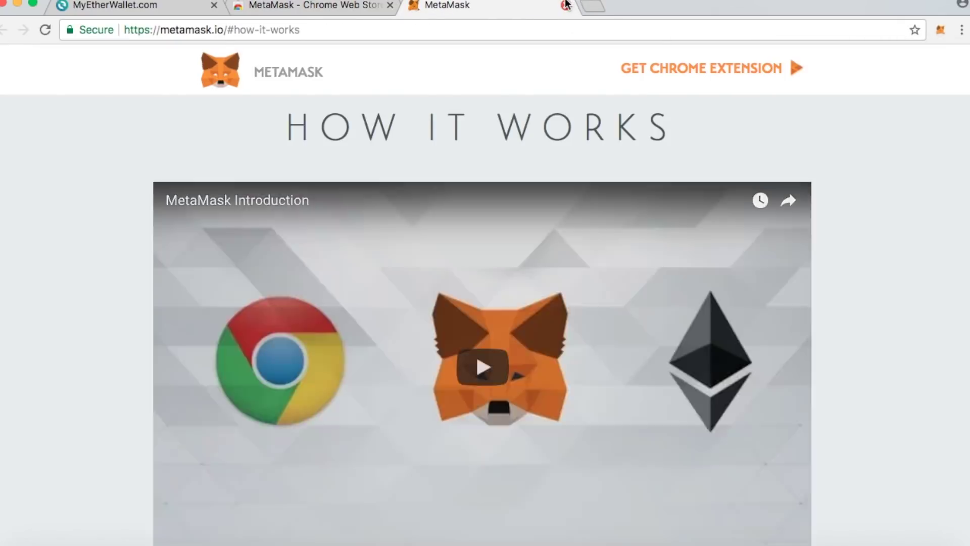
click(566, 5)
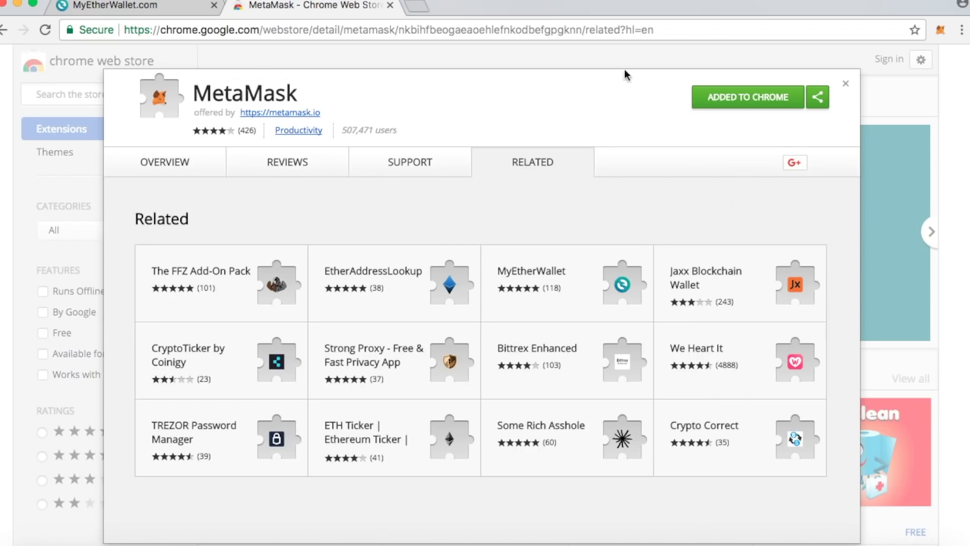
click(845, 84)
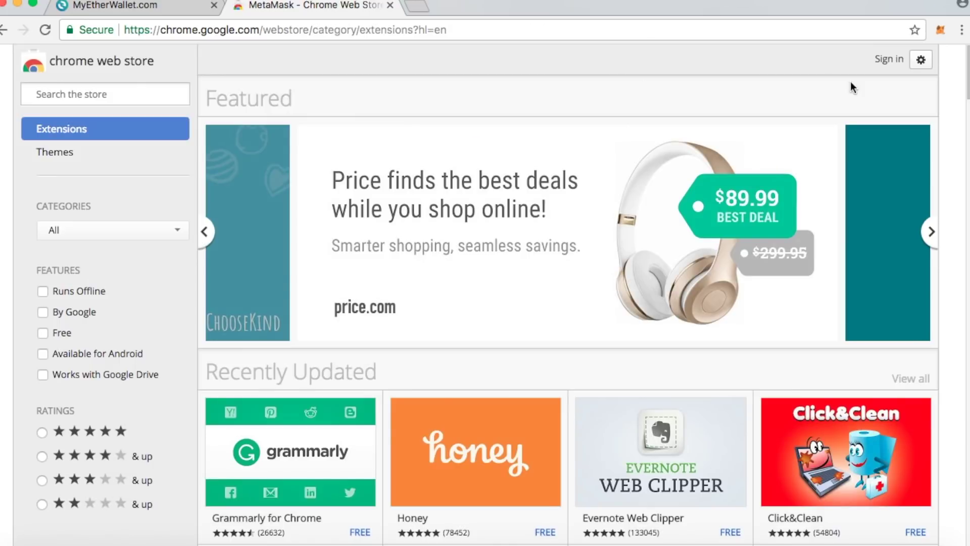
click(390, 6)
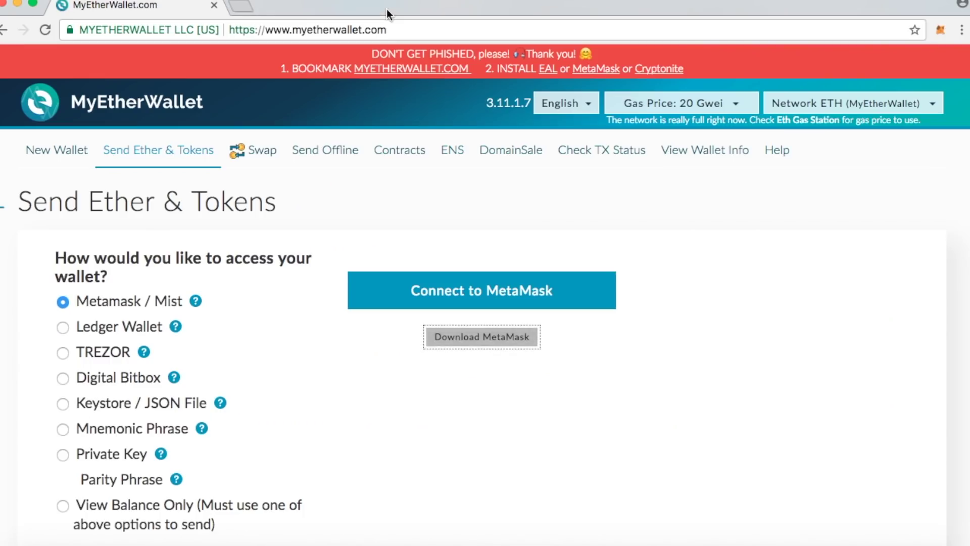
Accept MetaMask's Privacy Notice and Terms of Use
click(942, 31)
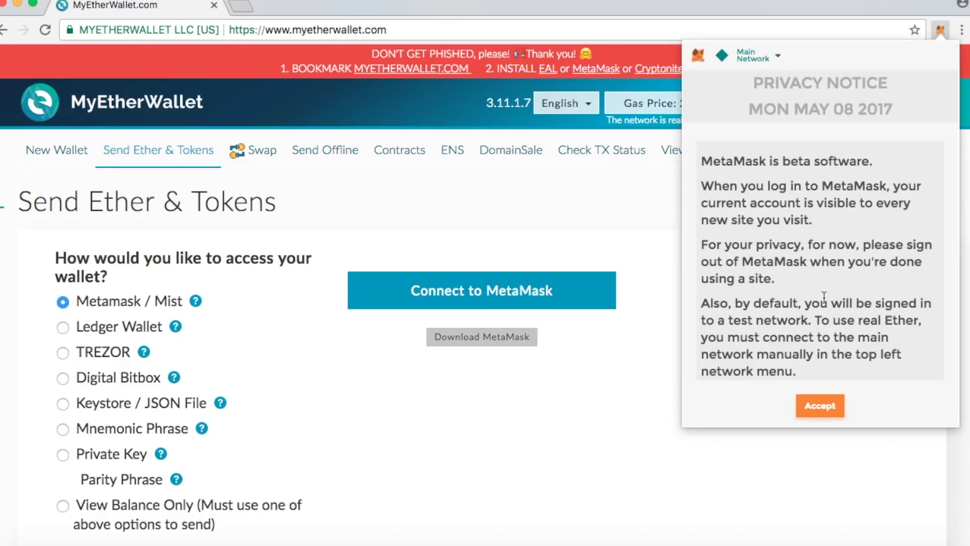
scroll(818, 303, down, 1)
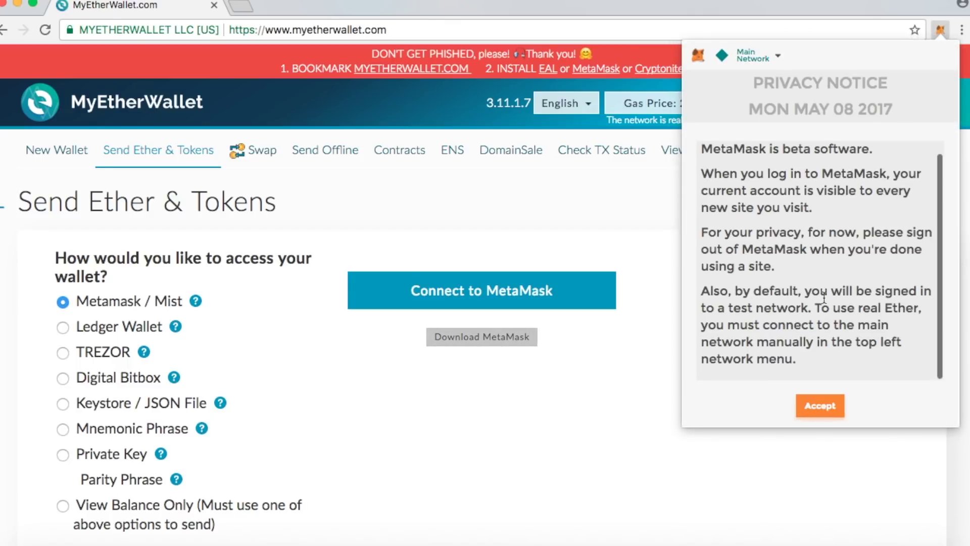
click(820, 406)
scroll(832, 274, down, 15)
scroll(832, 274, down, 20)
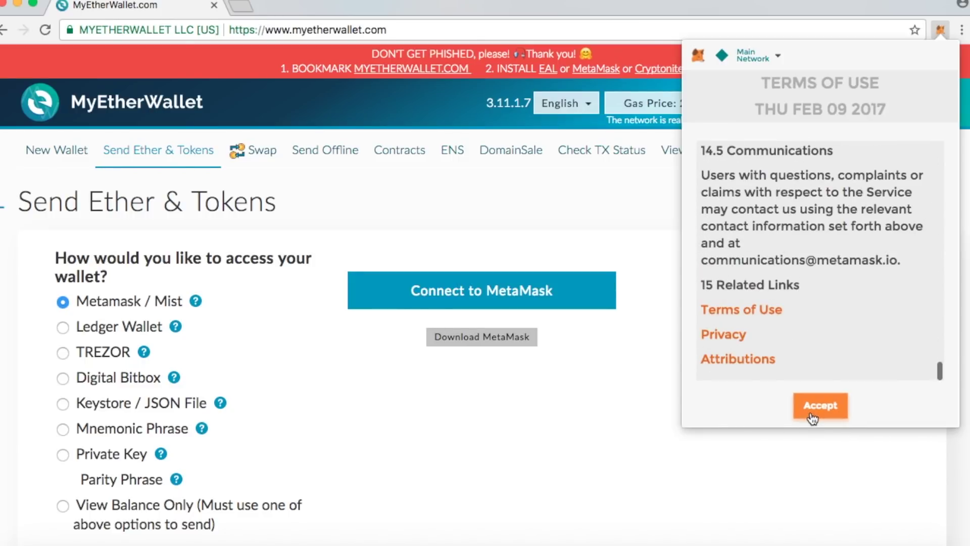
click(818, 407)
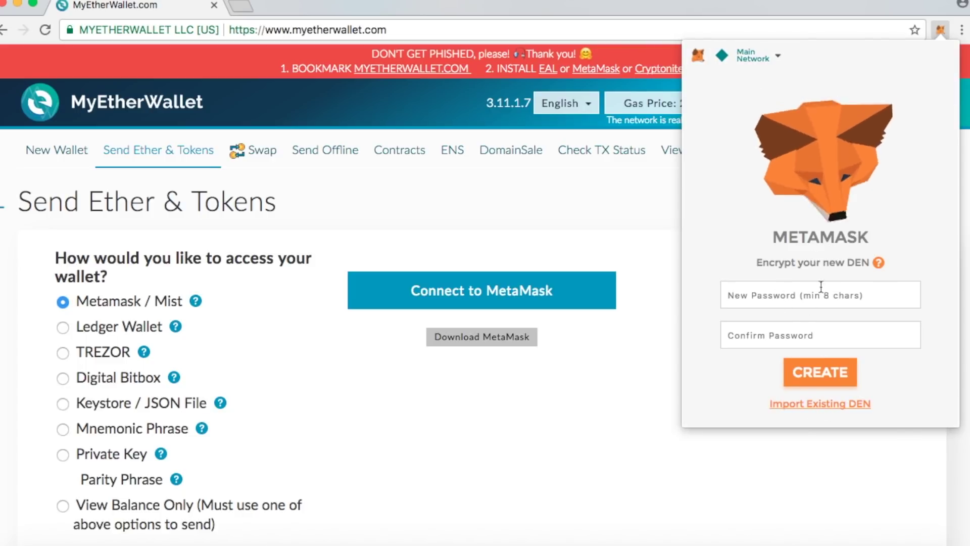
Enter the new vault password and its confirmation, then create the vault
click(869, 300)
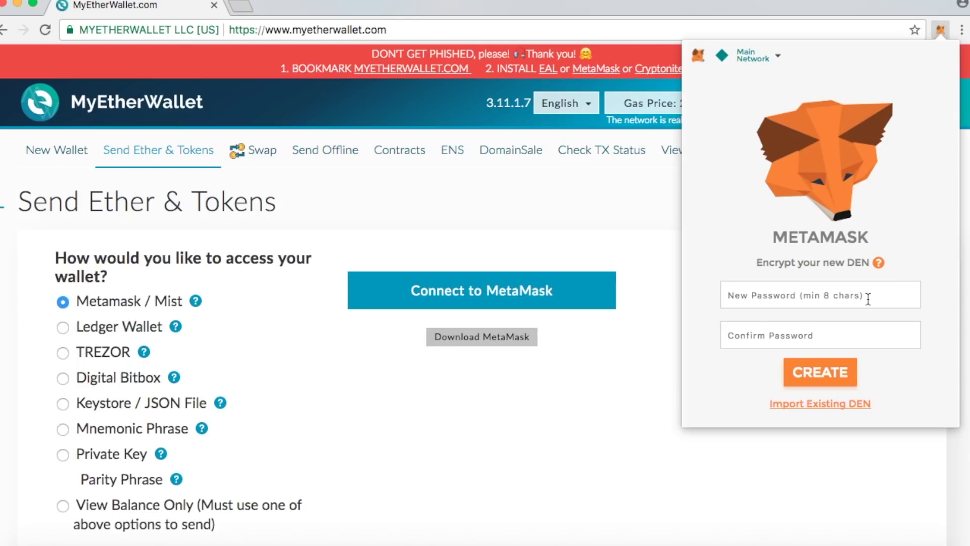
text(......)
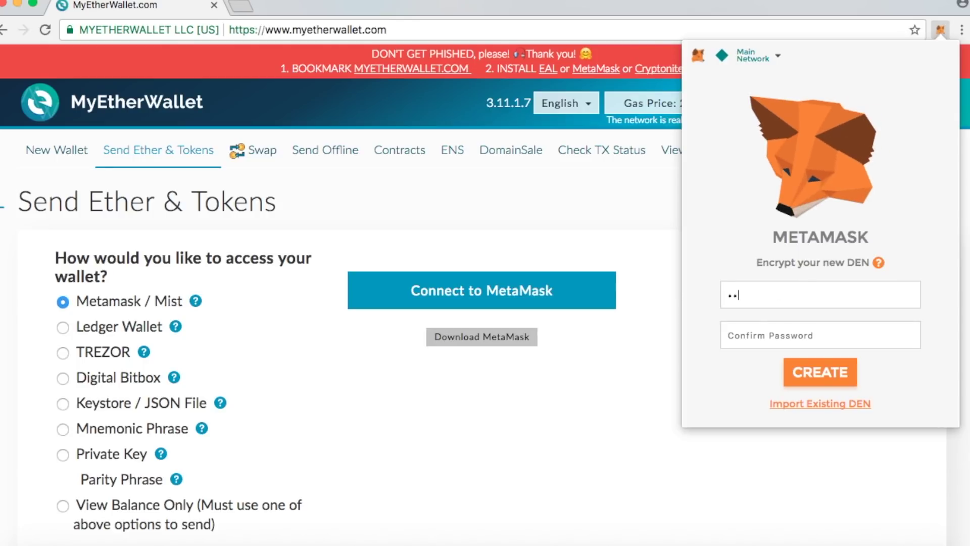
text(..)
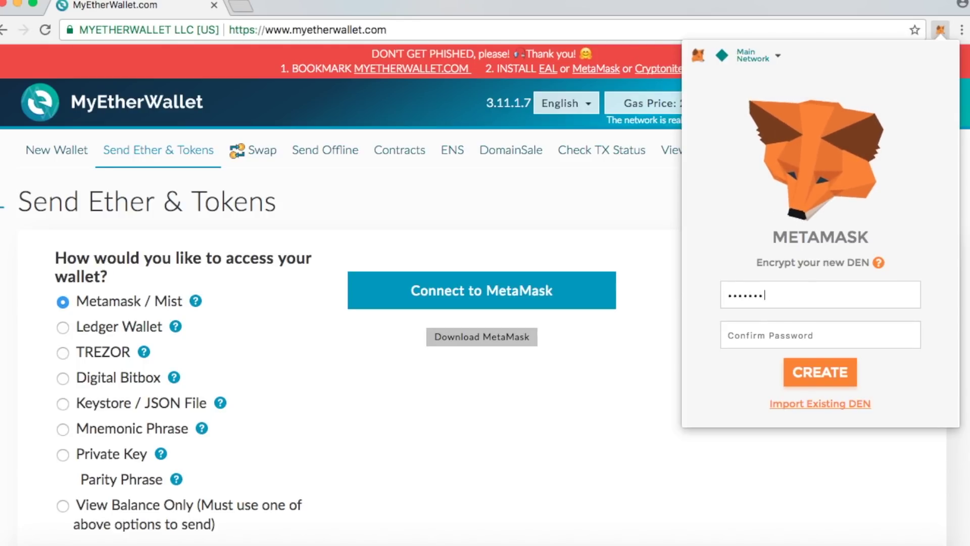
click(838, 335)
text(.....)
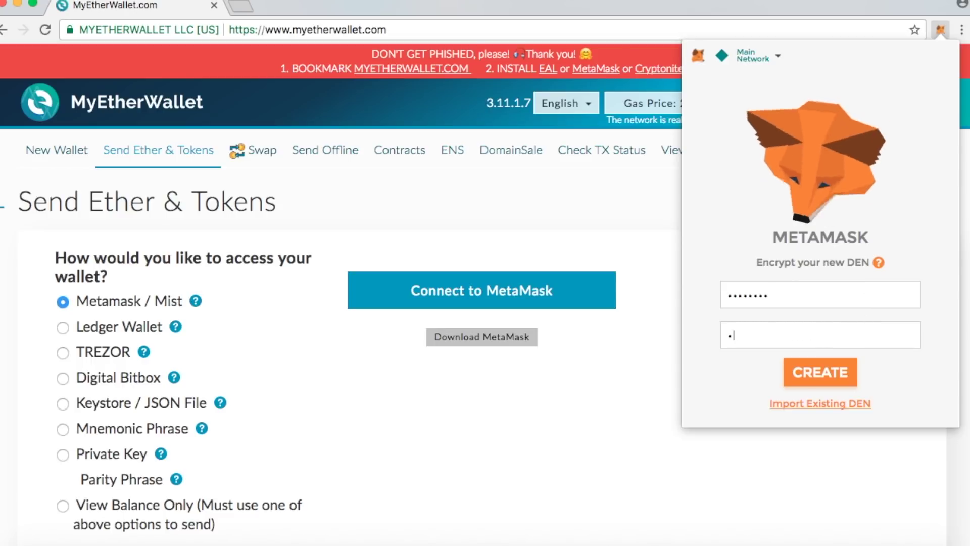
text(....)
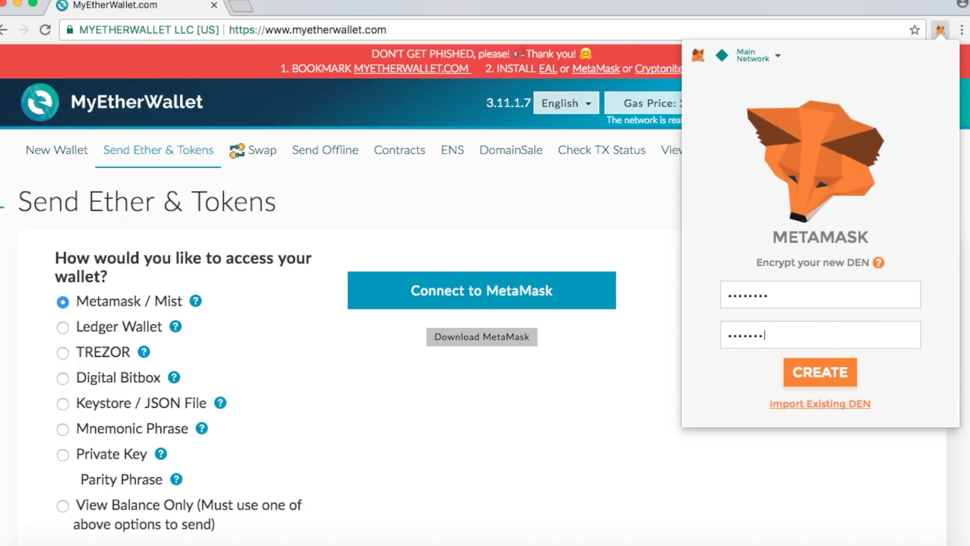
click(824, 379)
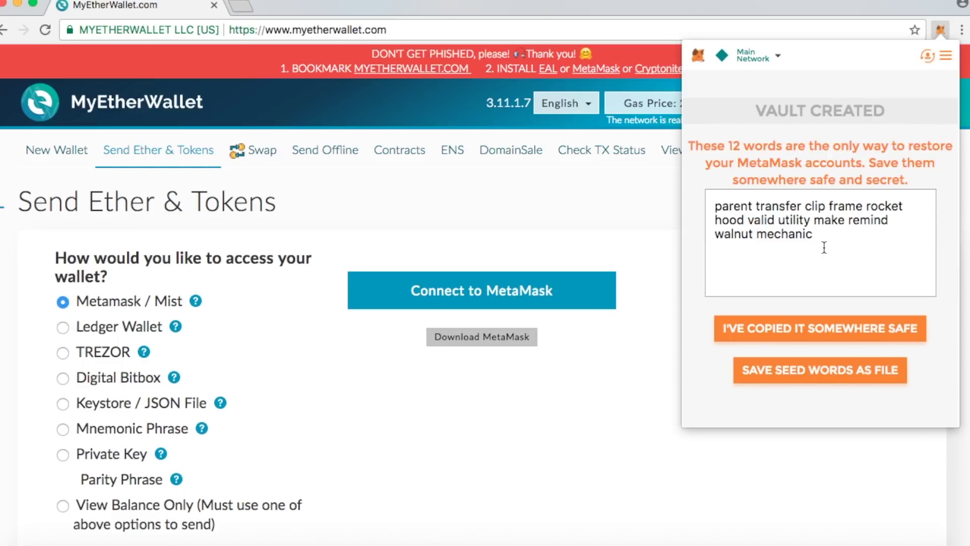
Save the 12 seed words as a file and confirm they are stored safely
click(806, 370)
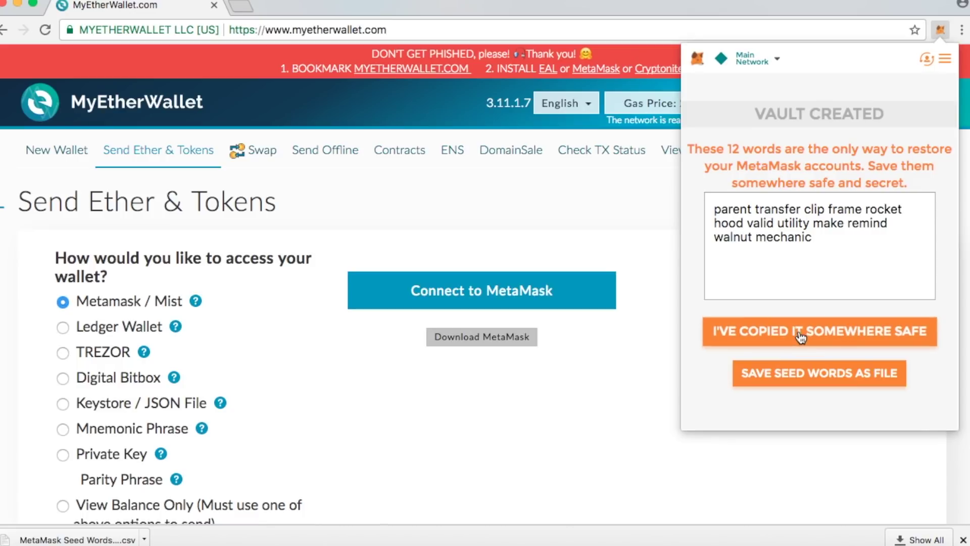
click(828, 332)
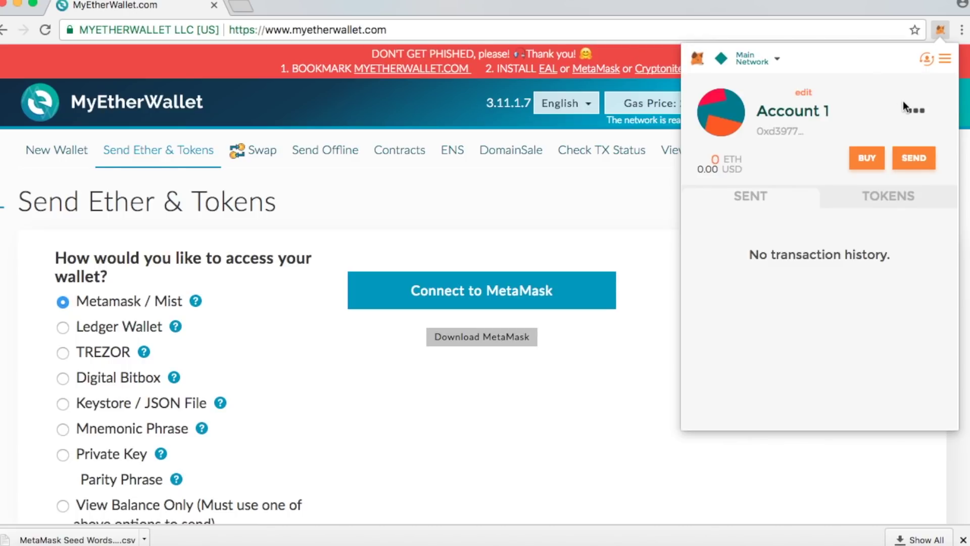
Export Account 1's private key using the vault password and save it as a CSV file
click(922, 116)
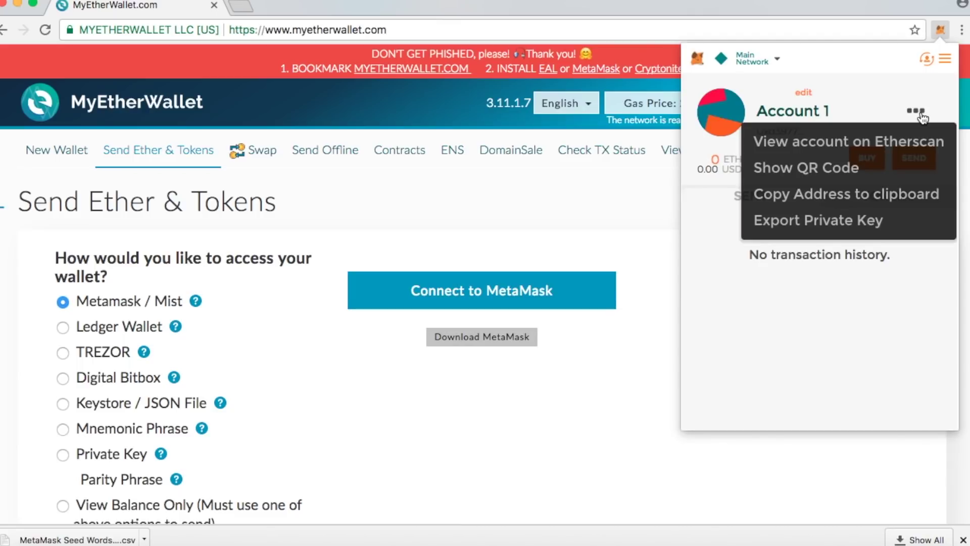
click(819, 233)
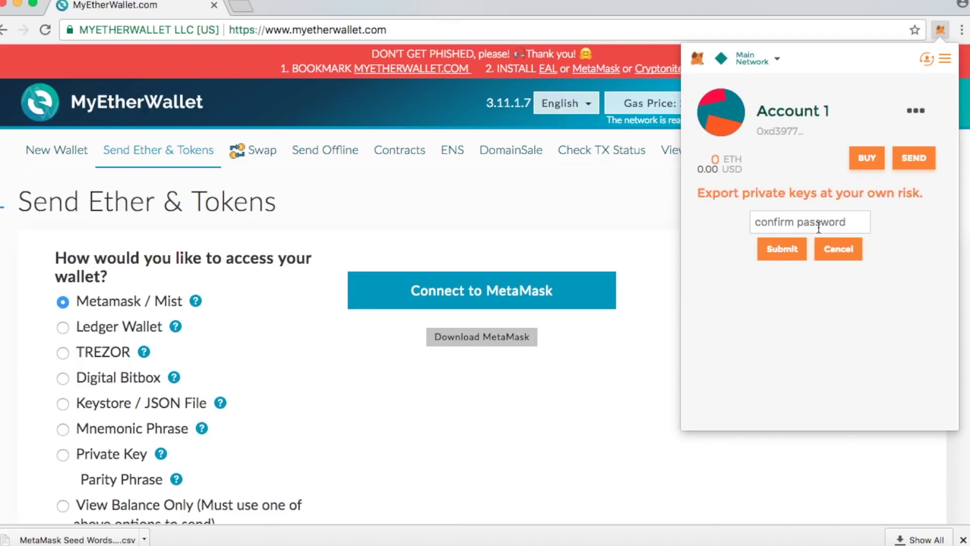
click(795, 214)
text(••••••••)
click(791, 248)
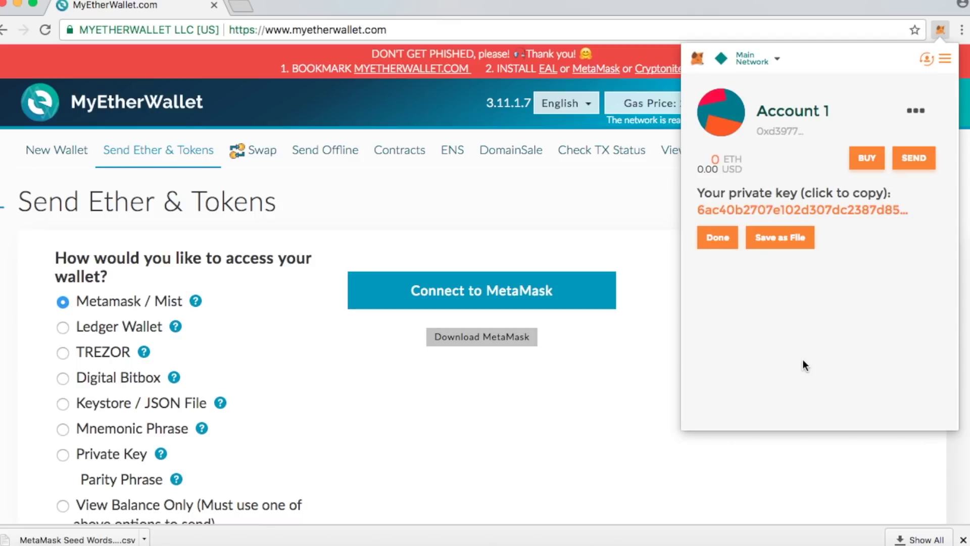
click(794, 239)
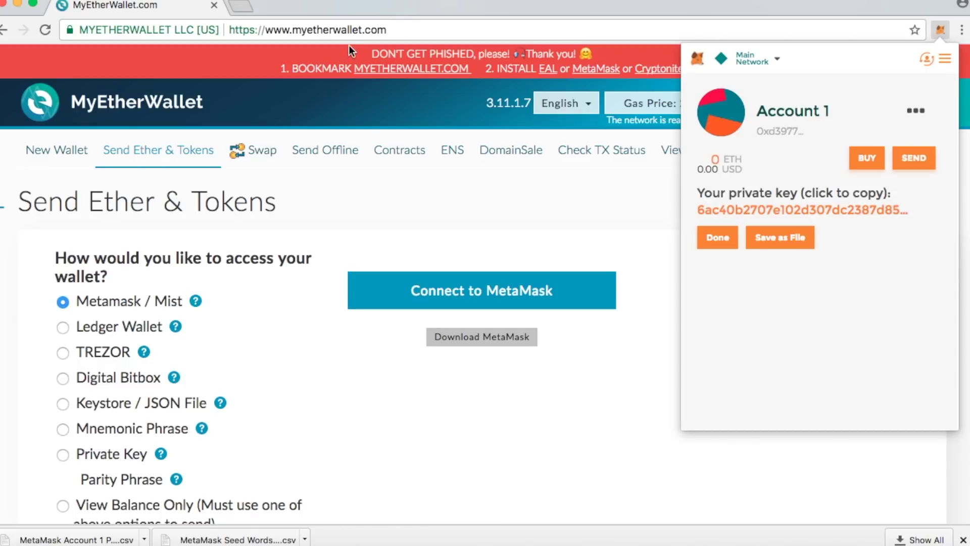
click(915, 112)
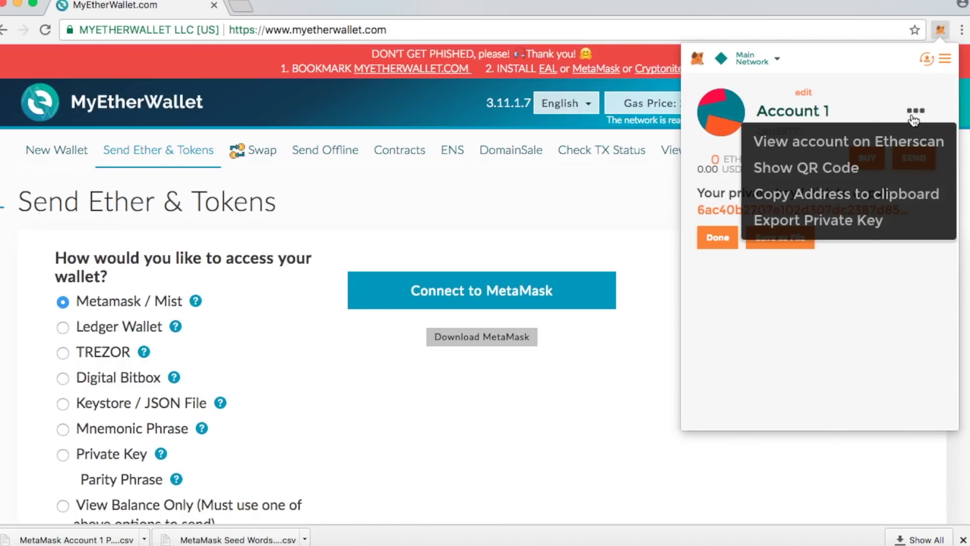
View Account 1's Etherscan address page, showing 0 Ether and no transactions
click(876, 154)
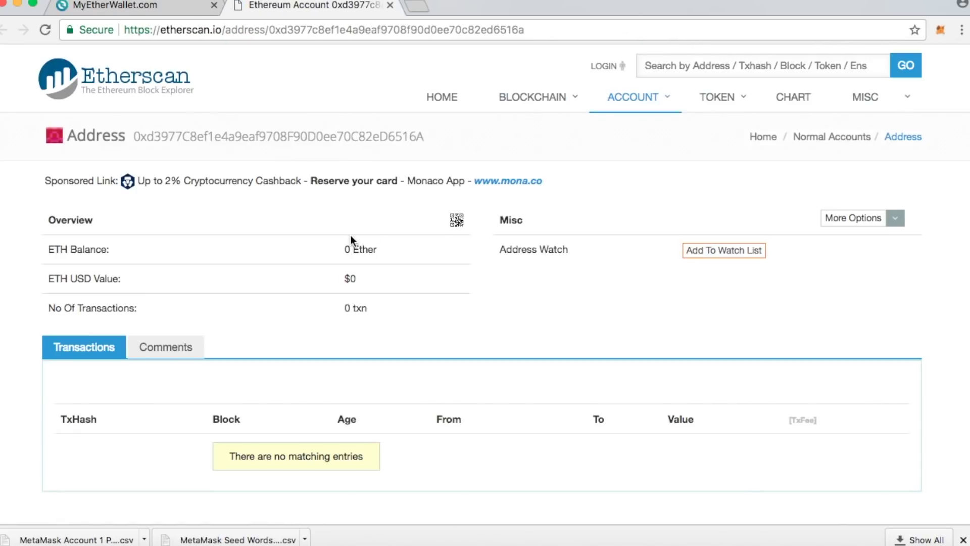
drag(427, 139, 130, 137)
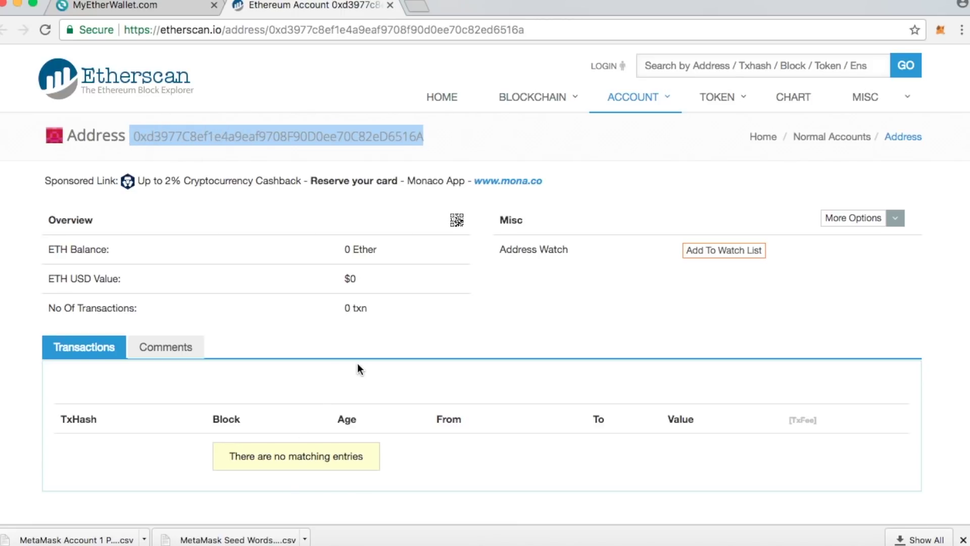
scroll(357, 363, down, 3)
scroll(480, 359, up, 3)
click(132, 8)
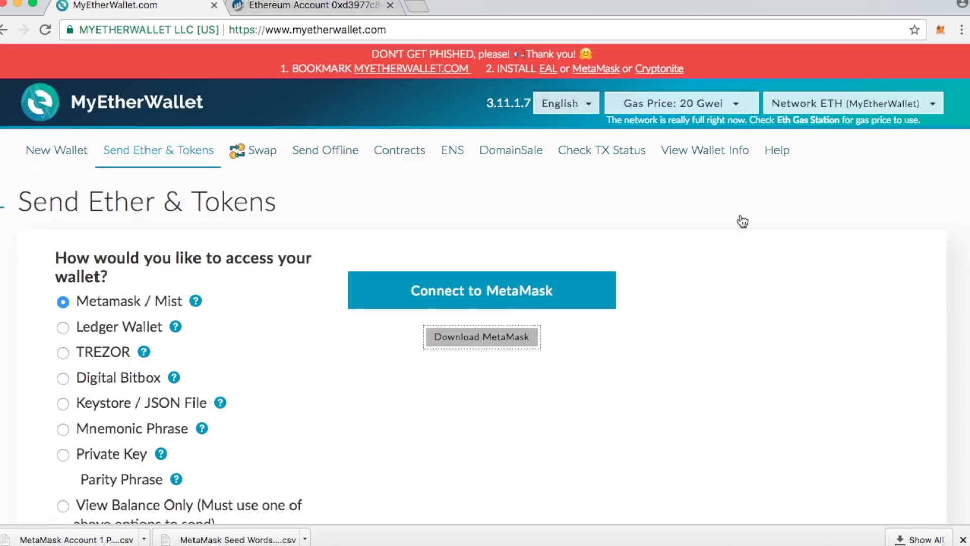
click(300, 12)
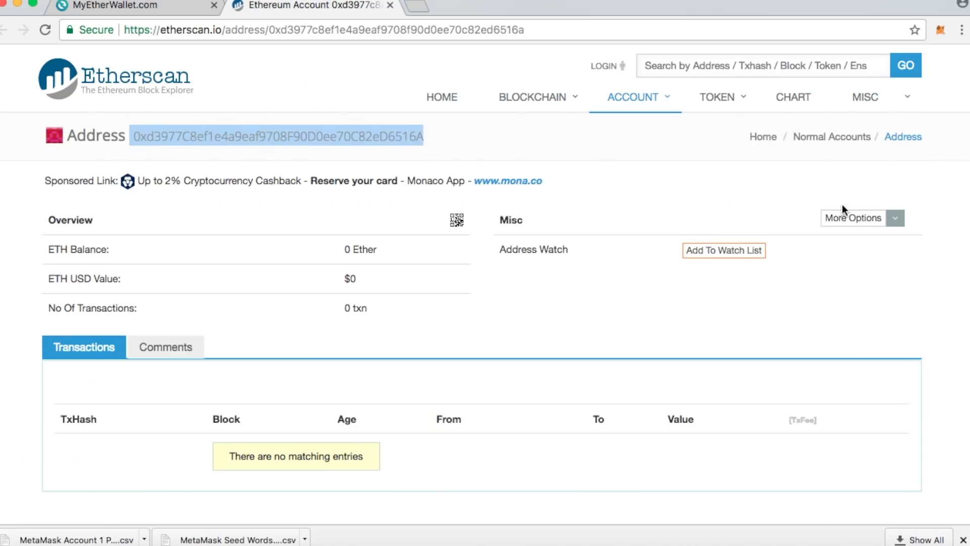
click(940, 30)
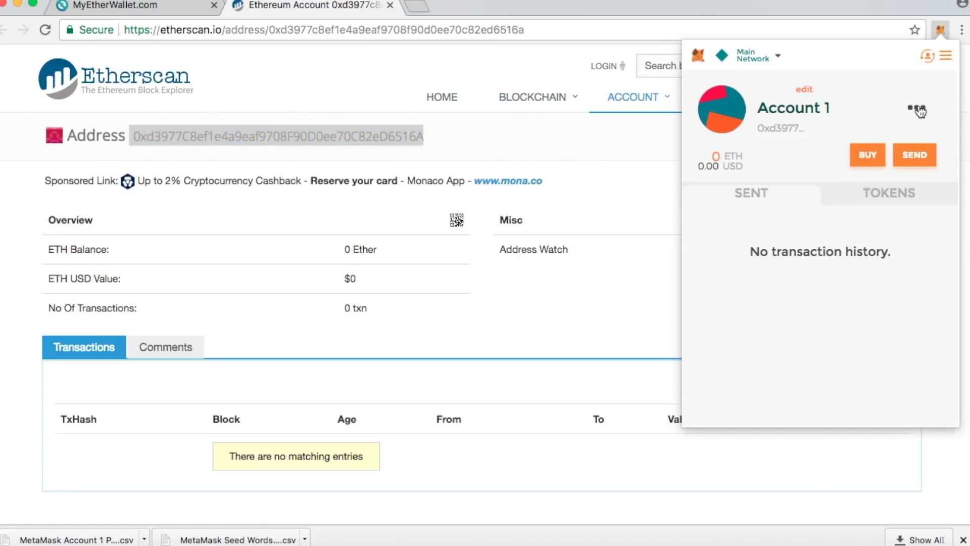
Copy Account 1's address via Copy Address to clipboard, then return to MyEtherWallet
click(918, 110)
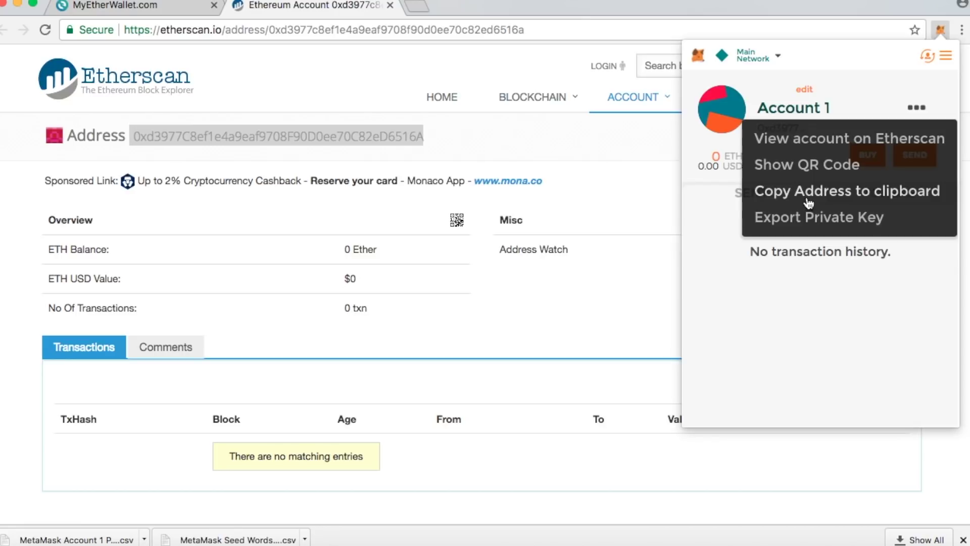
click(840, 193)
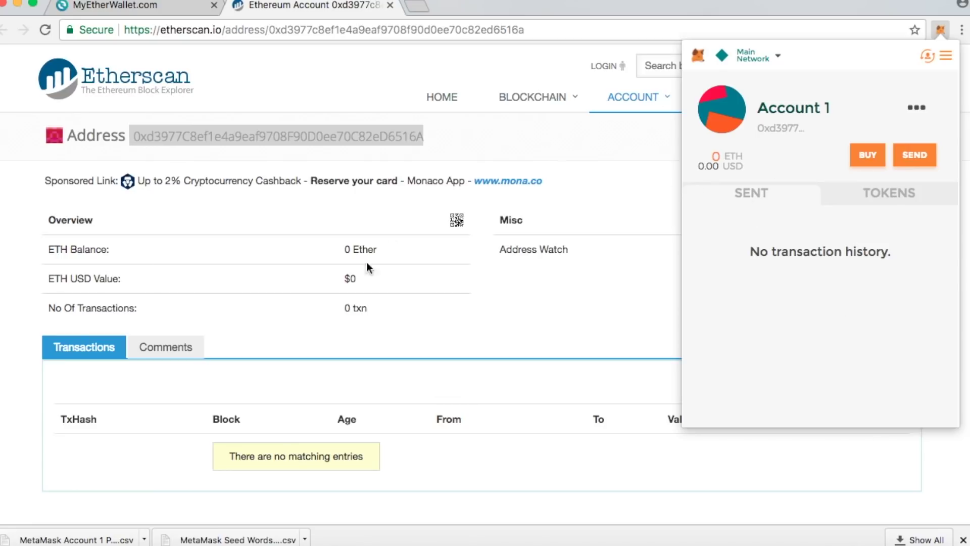
click(130, 5)
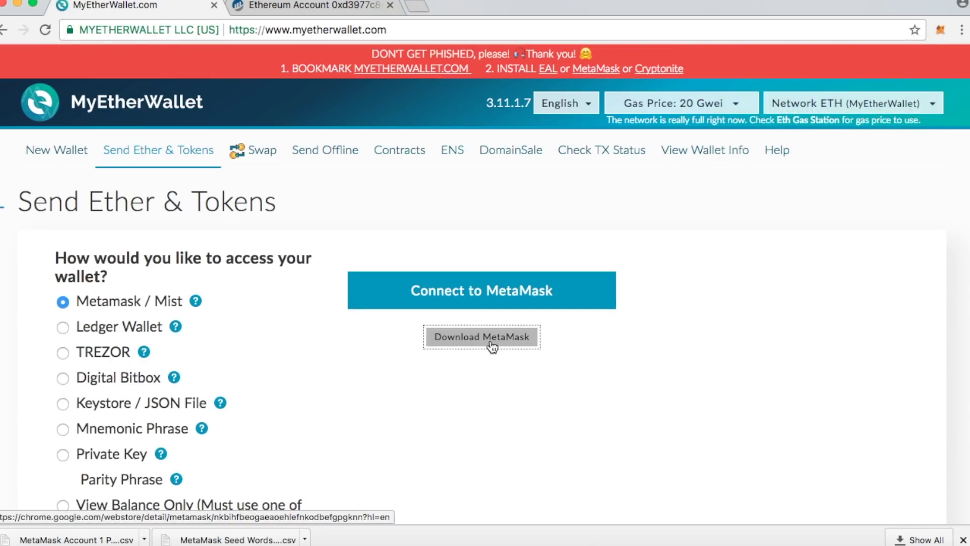
Reload MyEtherWallet, reselect Metamask / Mist on Send Ether & Tokens, and connect Account 1
click(488, 302)
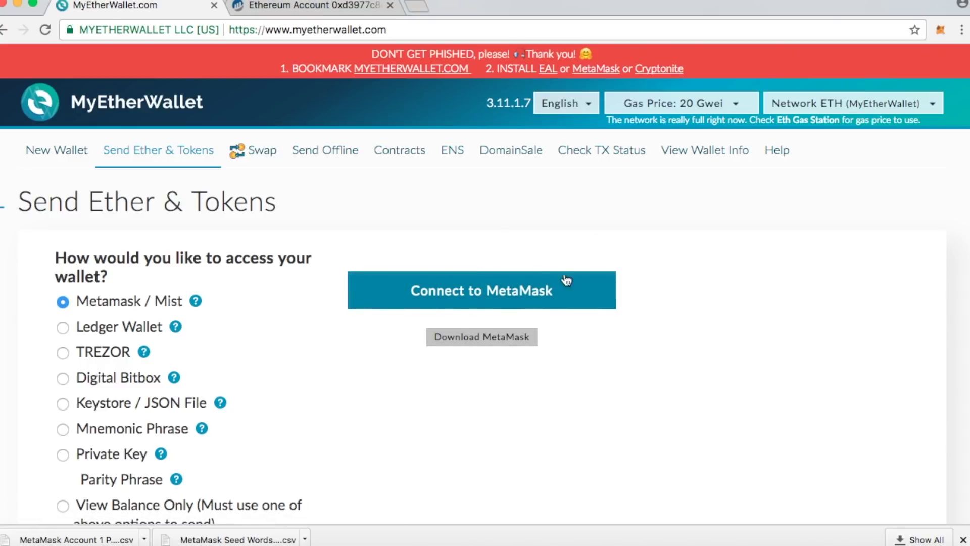
click(507, 290)
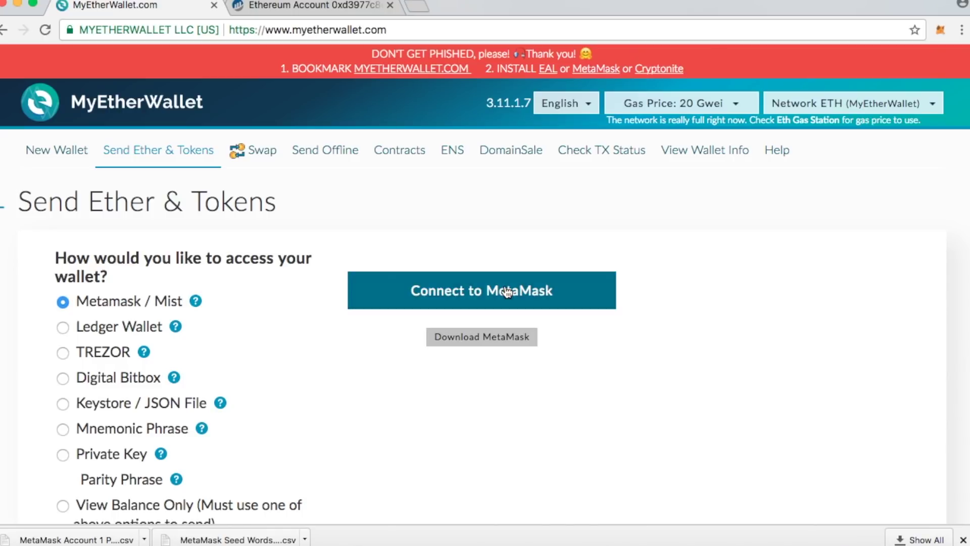
click(53, 35)
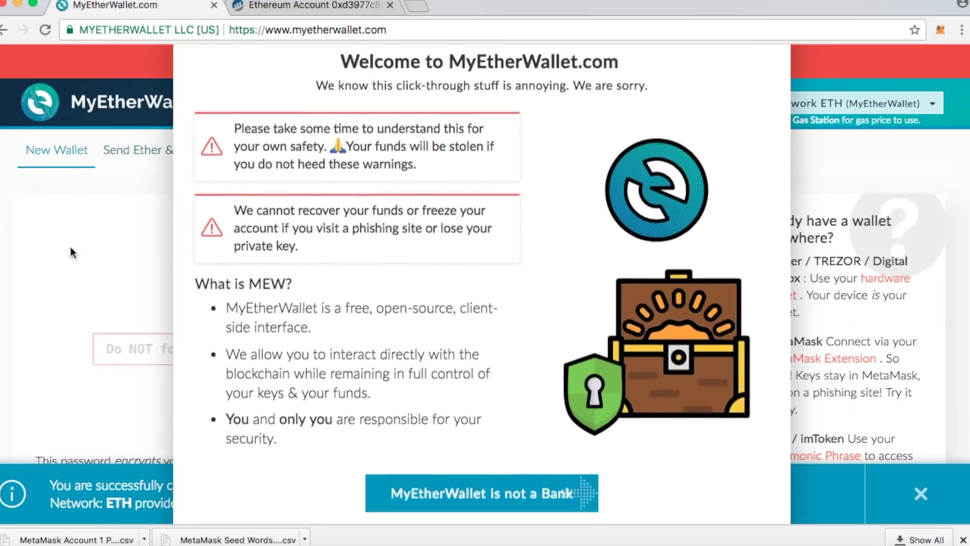
click(71, 247)
click(153, 152)
click(62, 302)
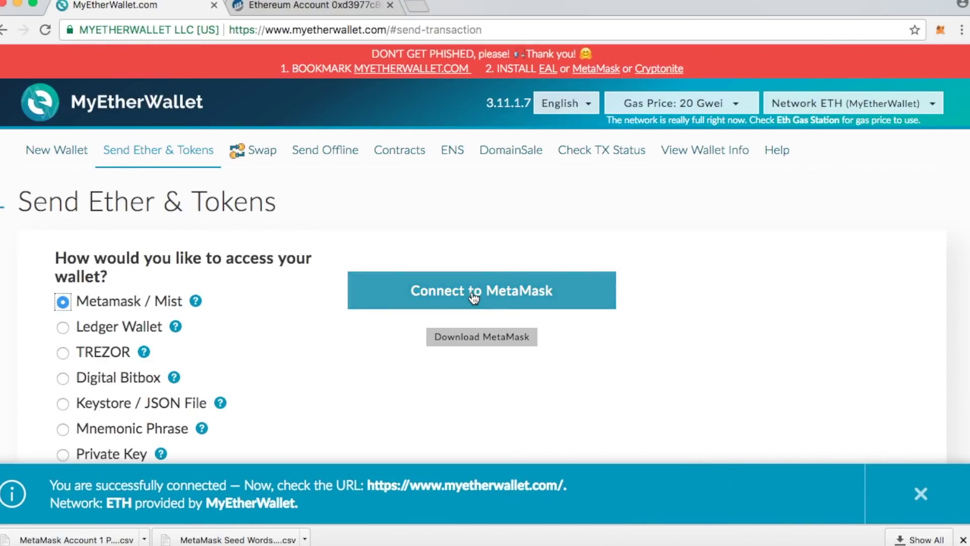
click(474, 298)
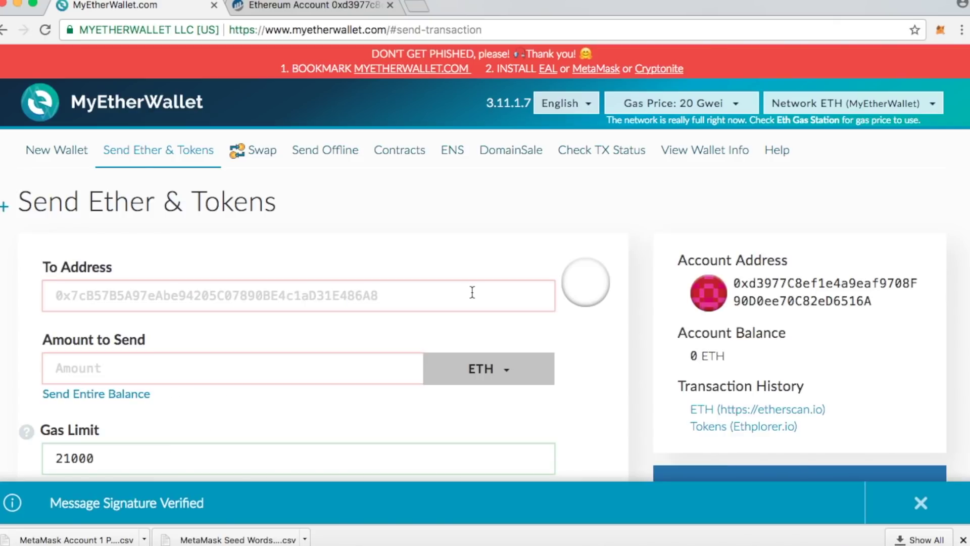
scroll(790, 403, down, 1)
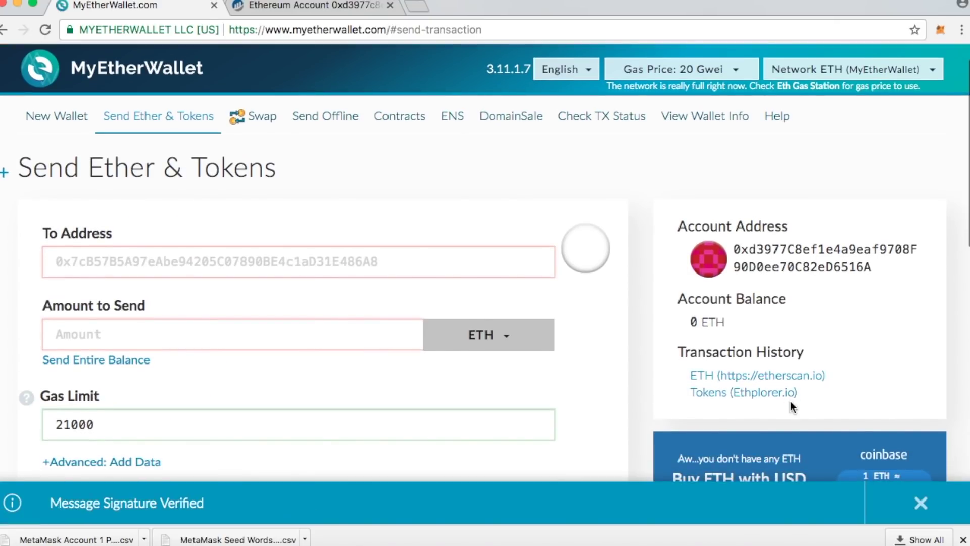
scroll(790, 401, down, 3)
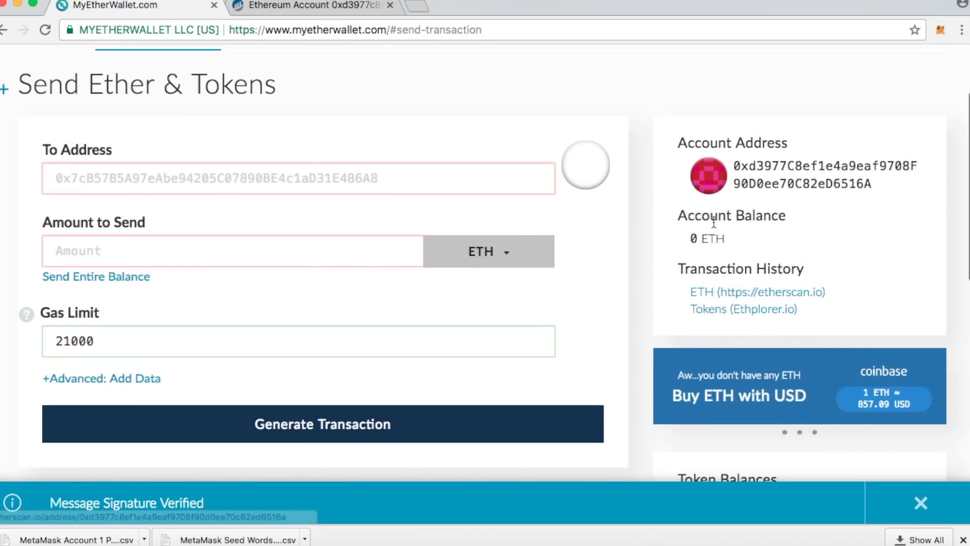
scroll(707, 237, up, 4)
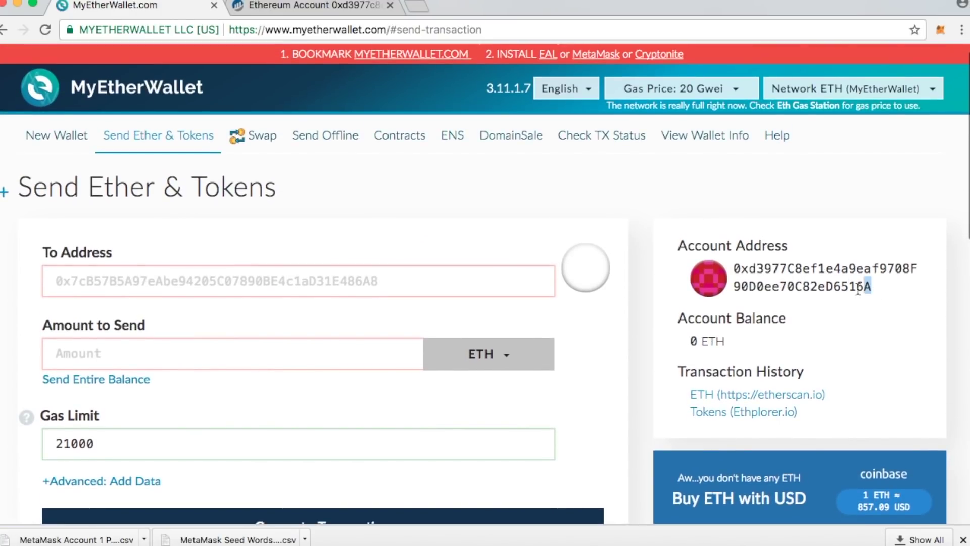
drag(872, 288, 729, 272)
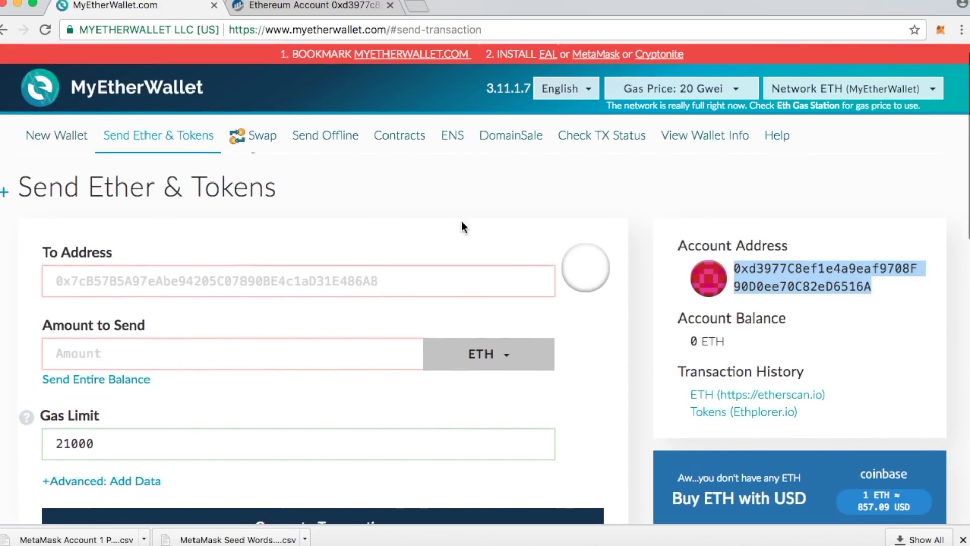
scroll(120, 275, up, 2)
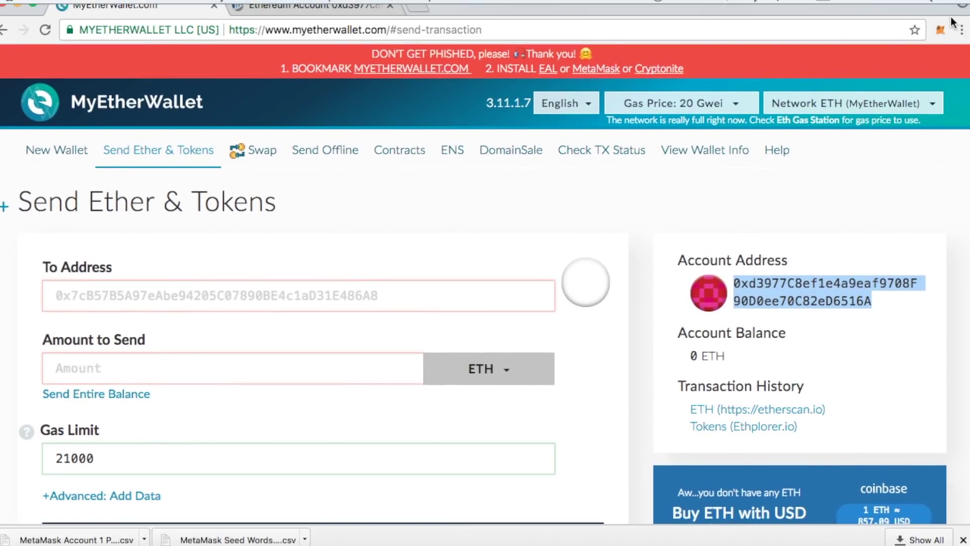
click(940, 31)
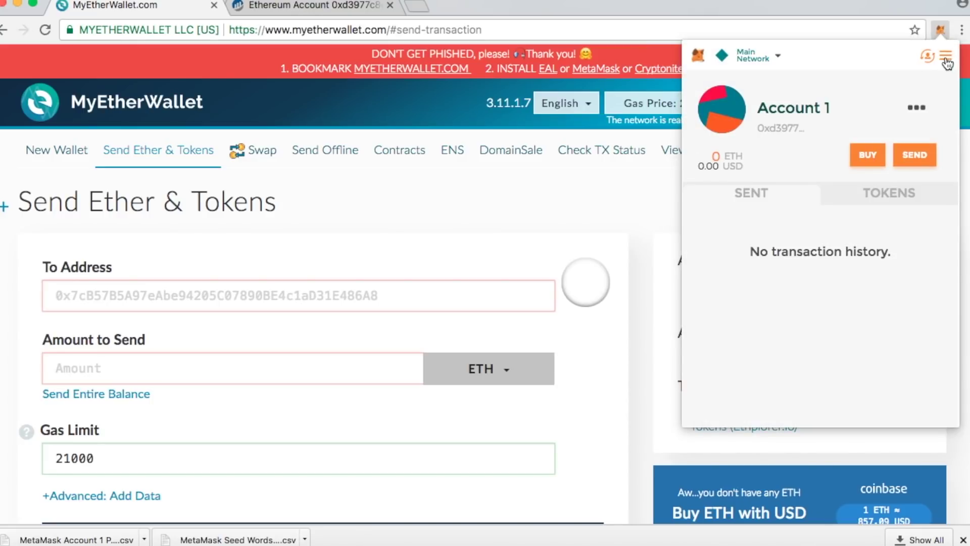
Lock the MetaMask wallet from its main menu
click(945, 55)
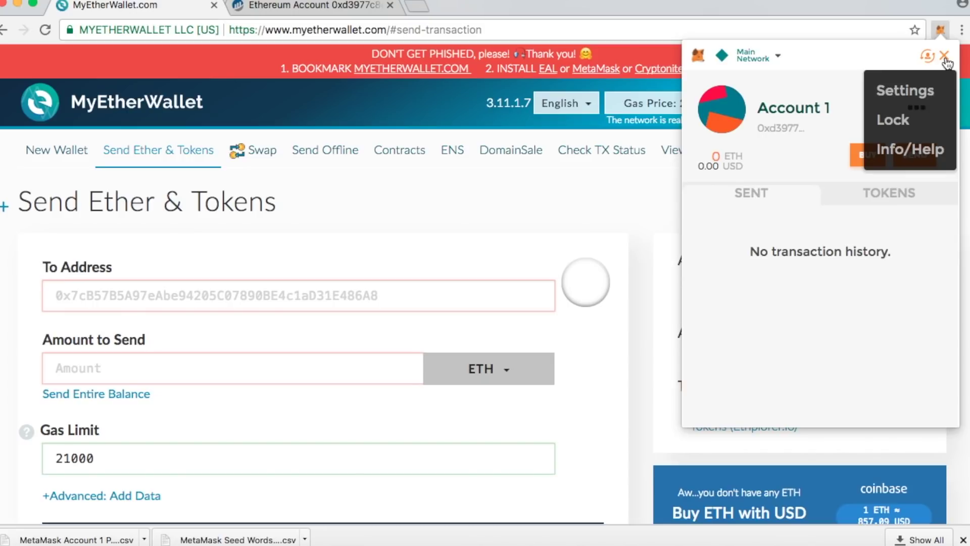
click(893, 120)
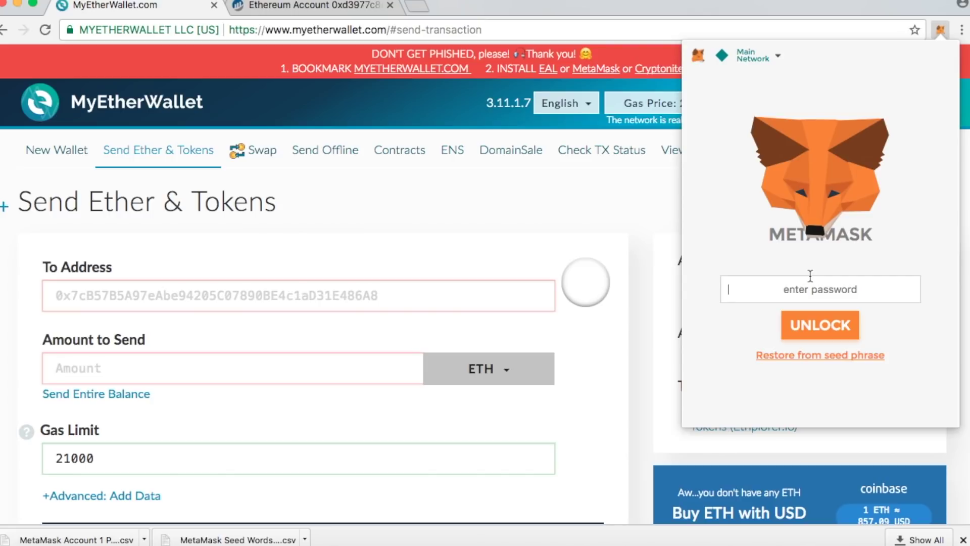
Choose 'Restore from seed phrase' on the locked MetaMask screen to bring up the empty Restore Vault form
click(825, 356)
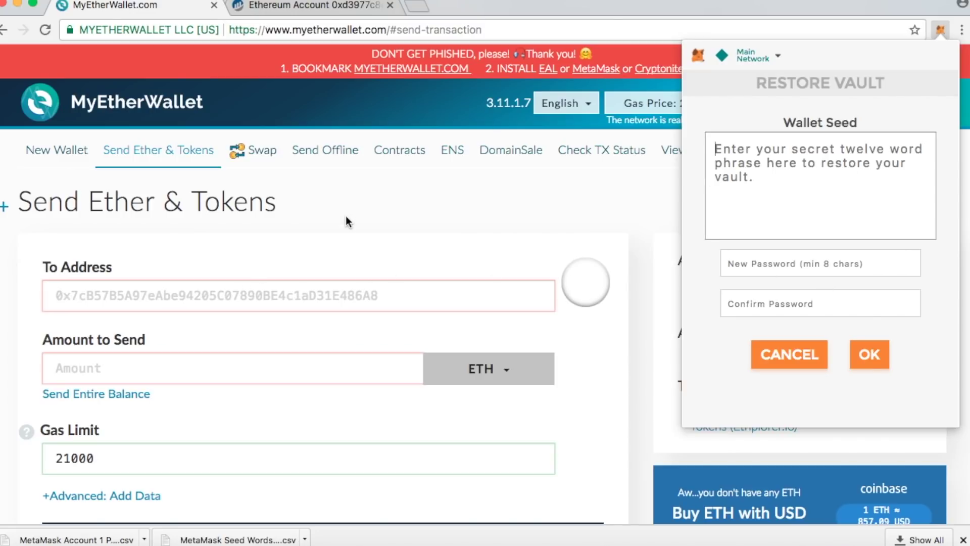
scroll(346, 217, down, 2)
scroll(346, 216, up, 2)
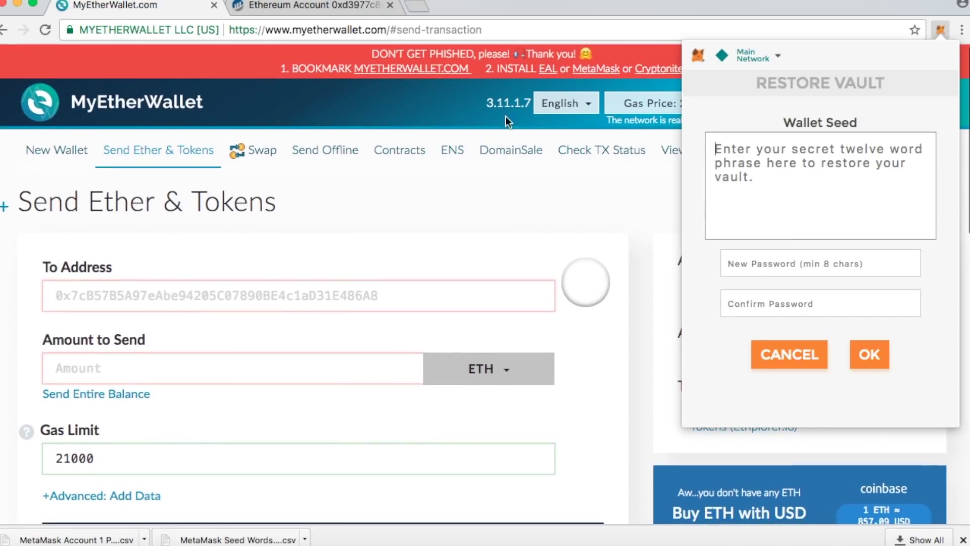